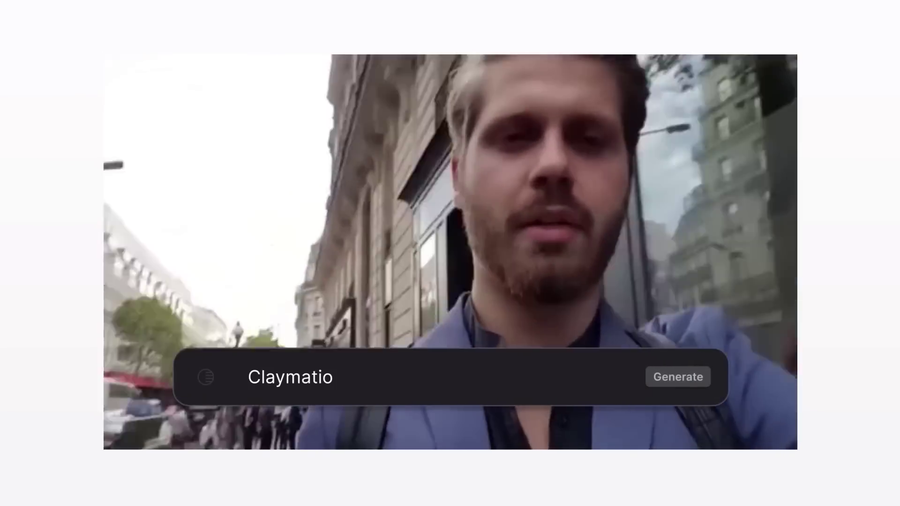
Enter 'Claymation style' as the style description.
type("n style")
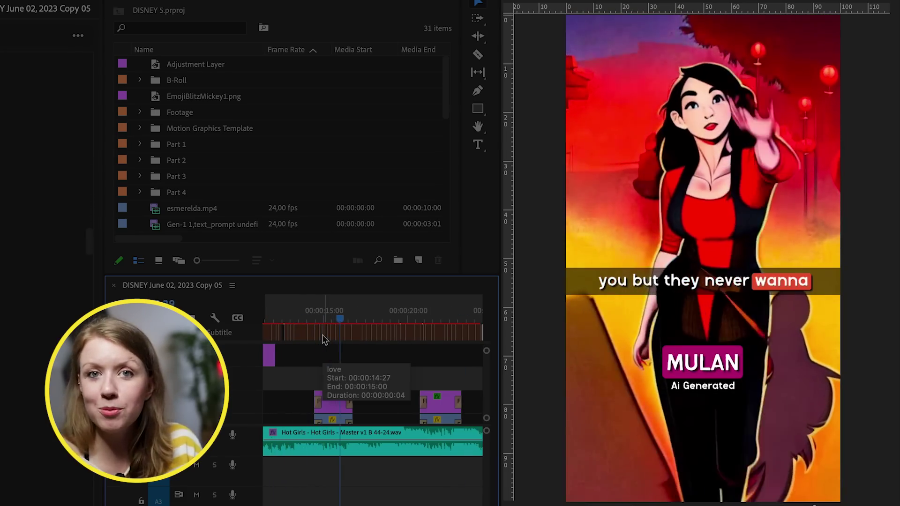
Mark an In–Out range from 00:00:03:08 to 00:00:05:23 on the sequence.
key("i")
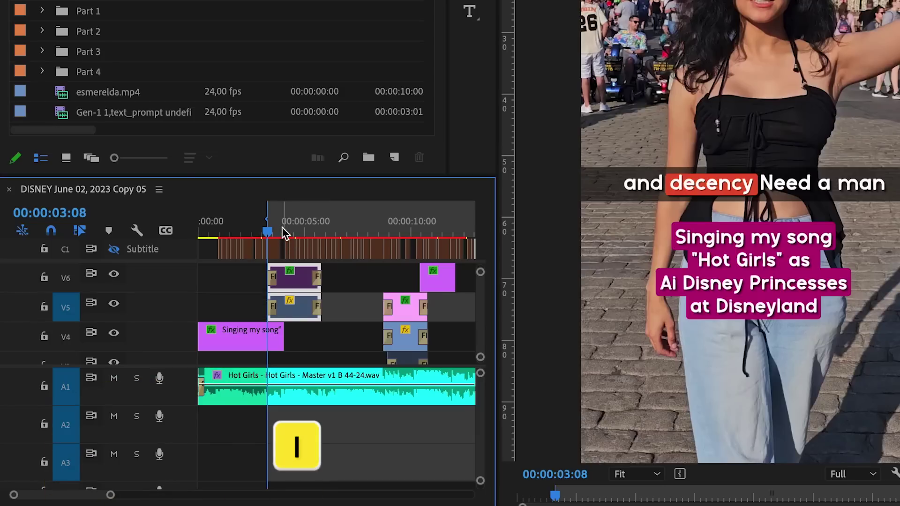
left_click_drag(283, 227, 323, 227)
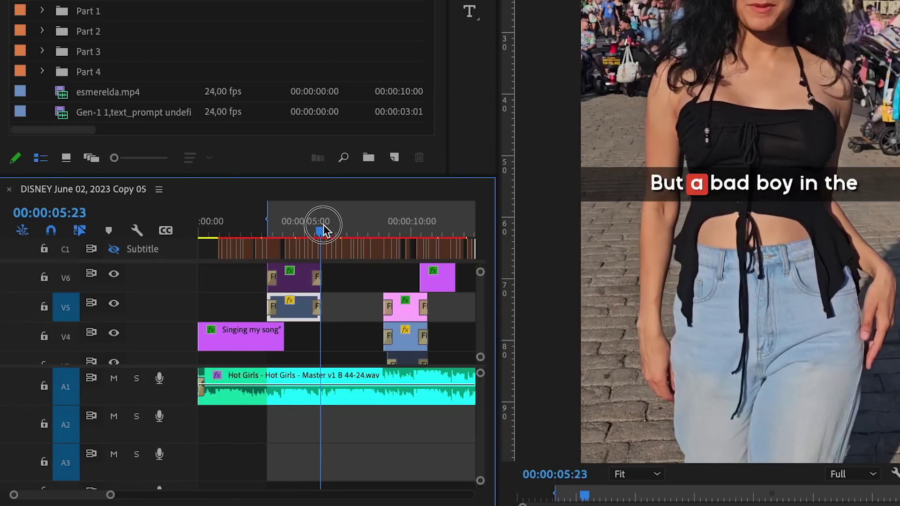
key("o")
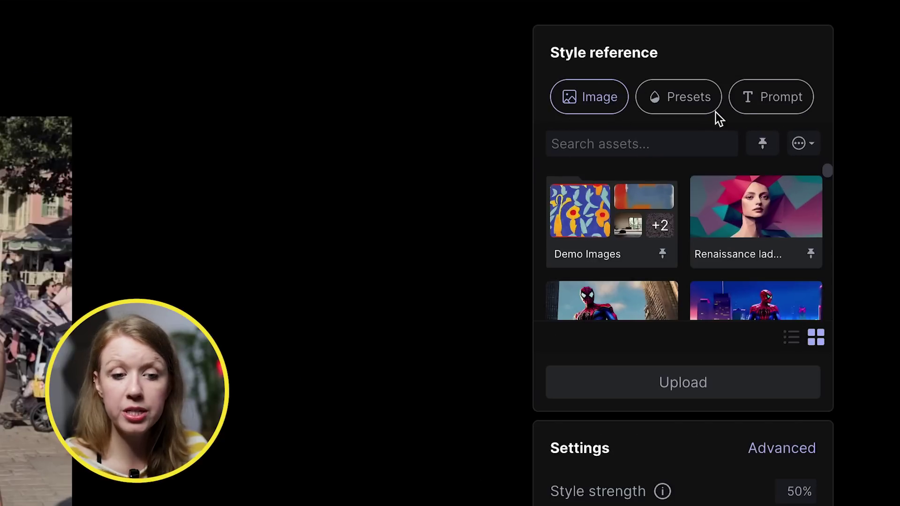
Set the style reference prompt to 'In the style of Cinderella from Disney.'.
left_click(797, 98)
type("In the style of Cinderella from Disney.")
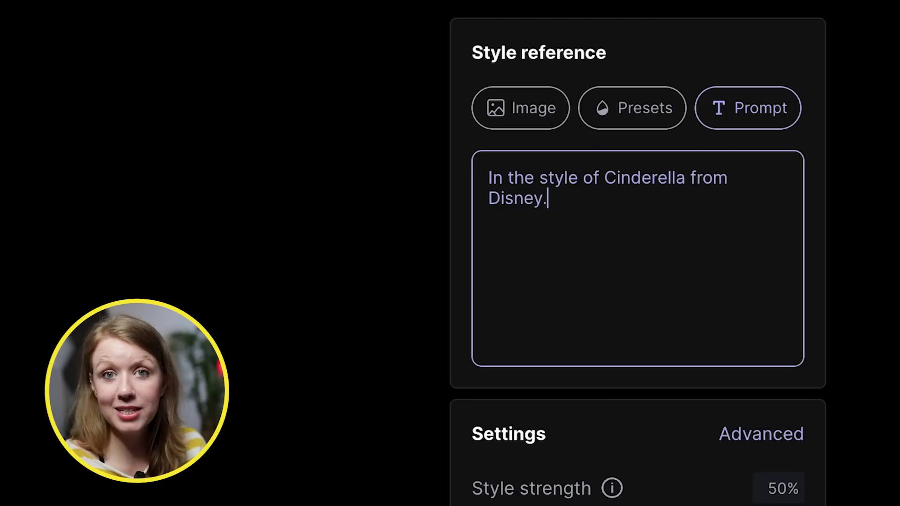
left_click(623, 503)
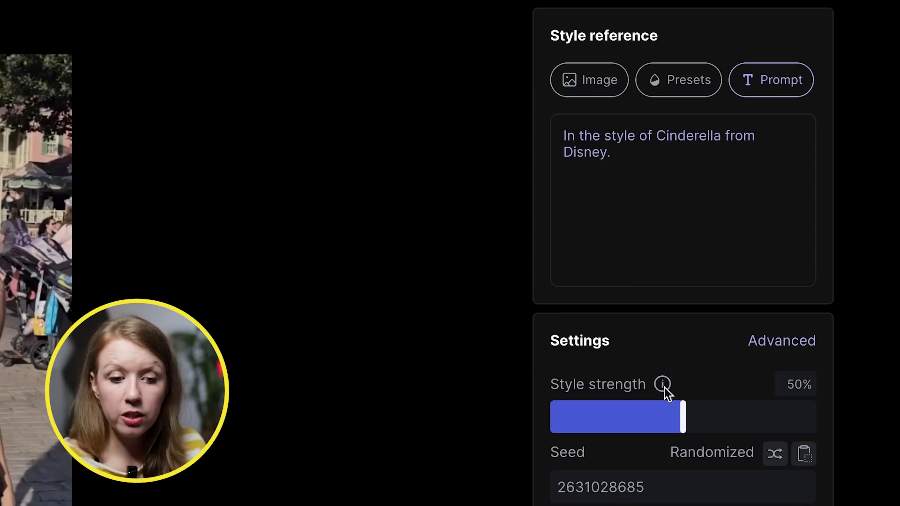
mouse_move(663, 384)
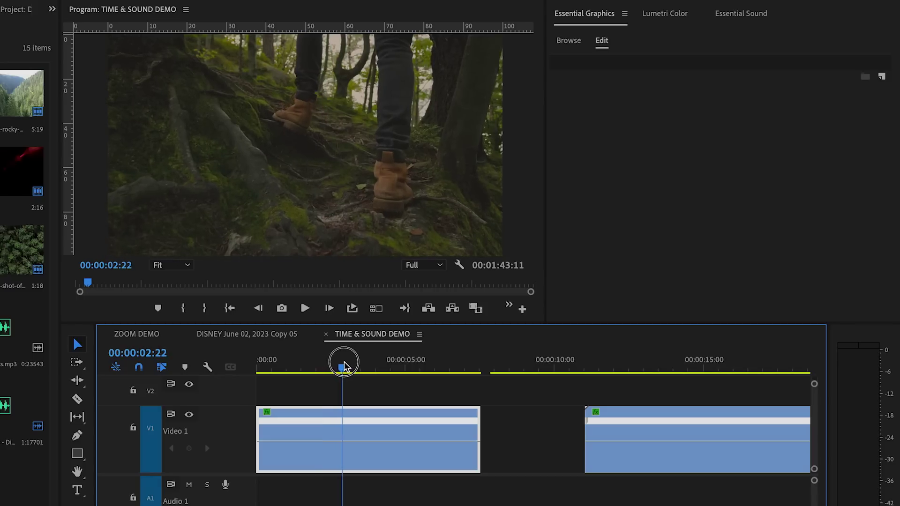
Speed the first piece of the walking clip up to 400%.
left_click_drag(361, 360, 409, 382)
left_click_drag(368, 360, 292, 360)
key("v")
left_click(301, 436)
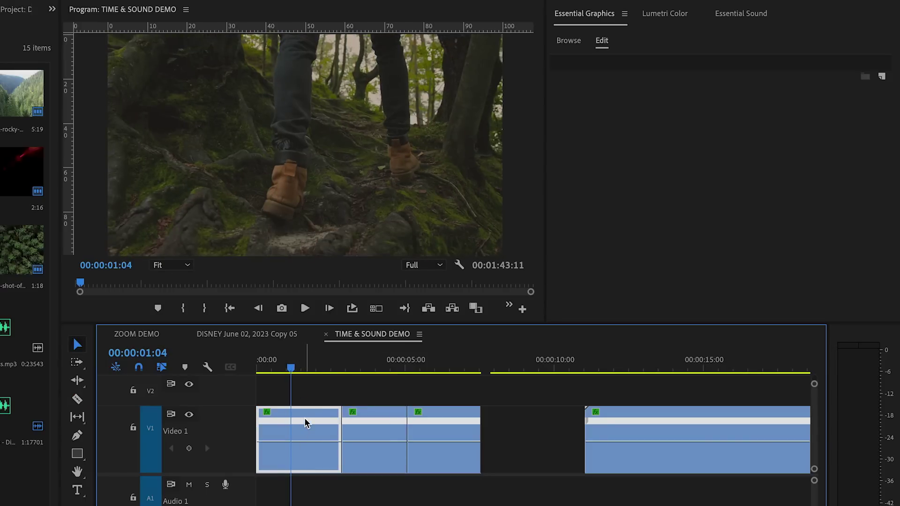
key("ctrl+r")
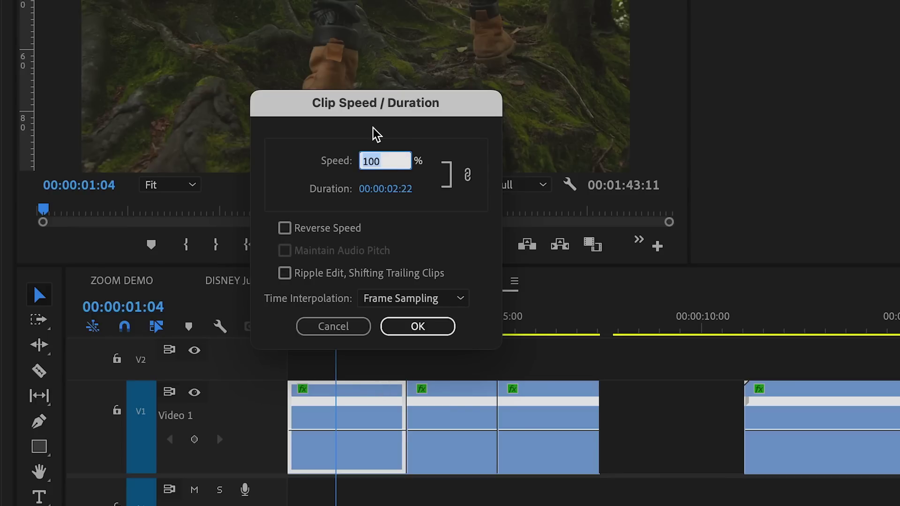
type("400")
key("Return")
Close the gap, set the third piece to 400% speed, and play back from the start.
left_click(361, 413)
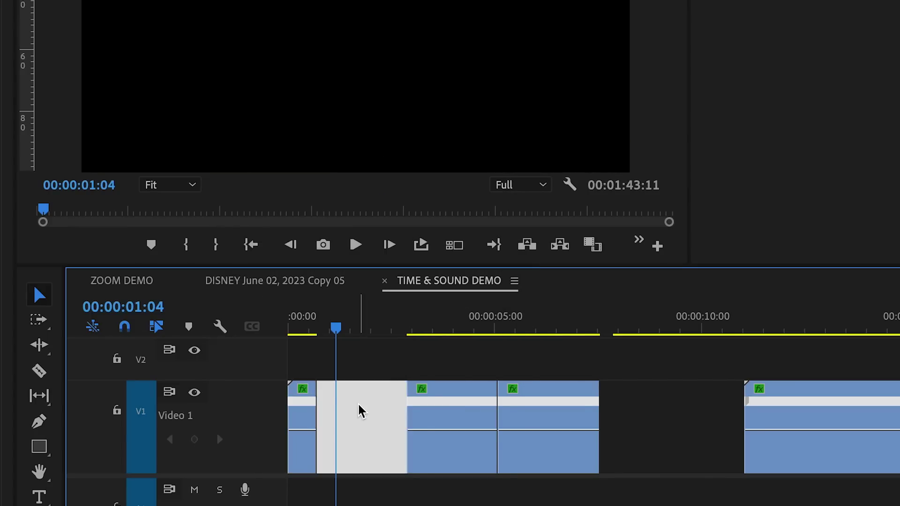
key("Delete")
key("super+r")
type("400")
key("Return")
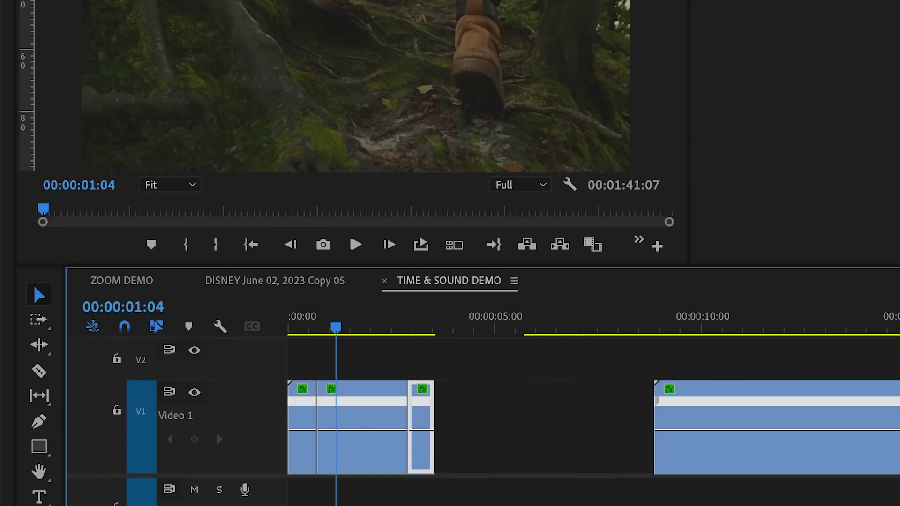
left_click_drag(344, 318, 289, 318)
key("space")
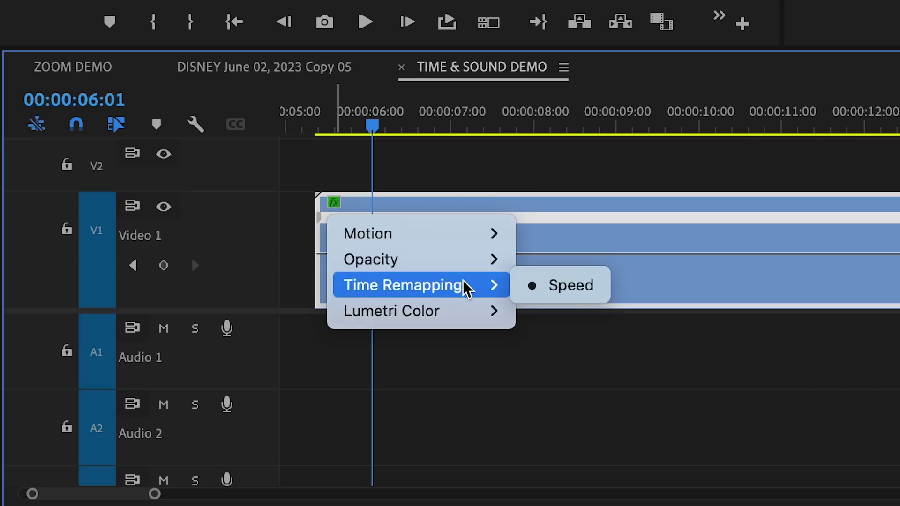
Show the clip's speed curve and ramp up the opening section at a keyframe near 00:00:07:13.
left_click(574, 287)
key("p")
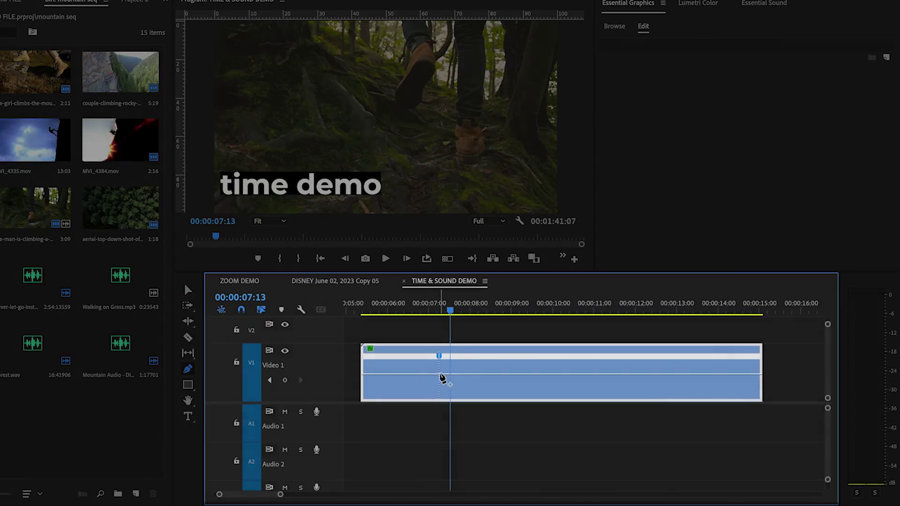
left_click(441, 356)
left_click_drag(443, 358, 422, 356)
key("v")
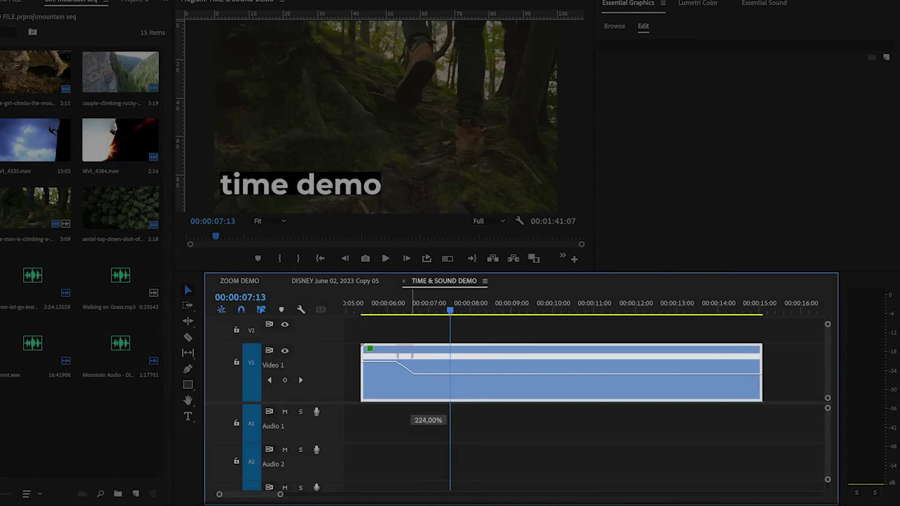
left_click_drag(428, 373, 428, 374)
Add a ramped speed keyframe near 00:00:11:00 and speed up the clip's ending.
key("p")
left_click(597, 382)
left_click_drag(599, 361, 599, 229)
key("v")
left_click(597, 359)
left_click_drag(596, 359, 547, 364)
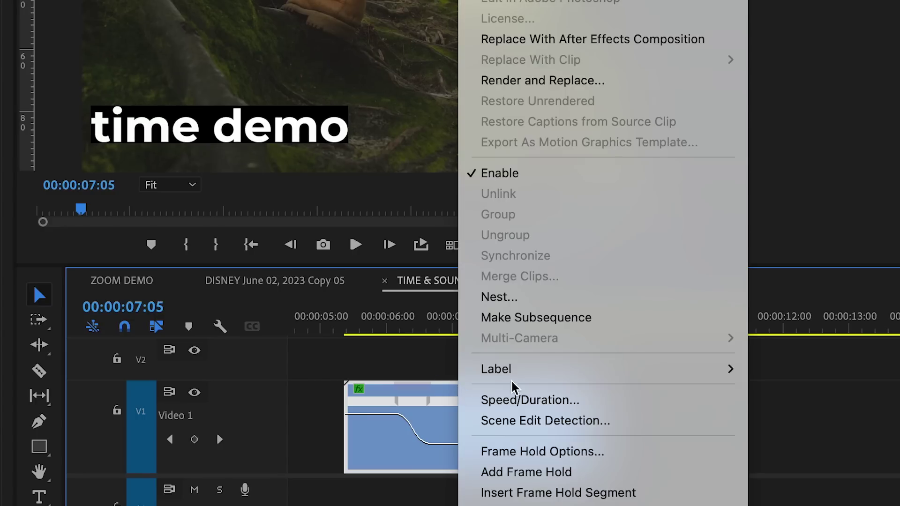
Open the Speed/Duration settings for the ramped clip.
left_click(518, 401)
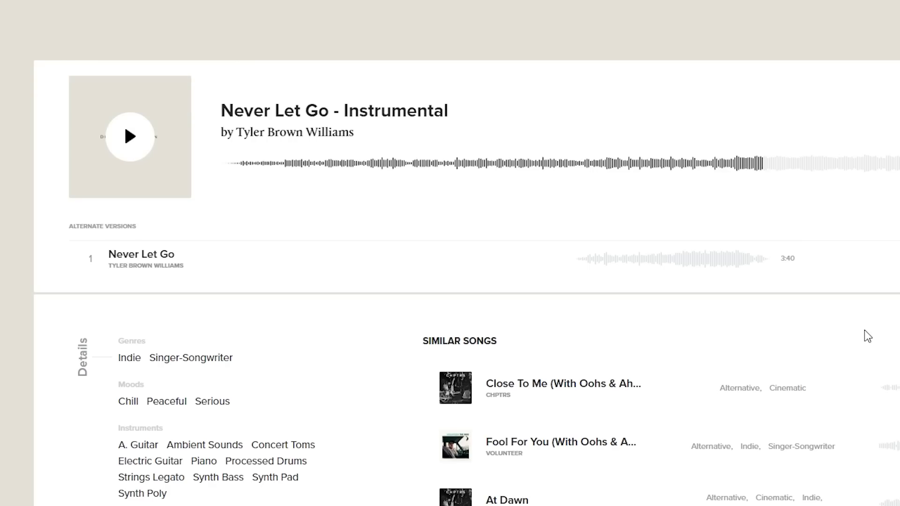
Download the Never Let Go - Instrumental track from Musicbed.
left_click(769, 135)
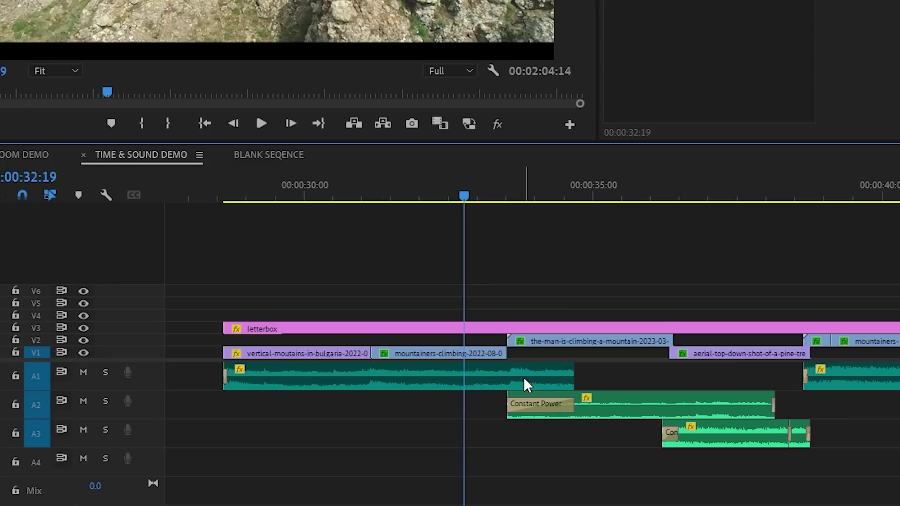
Apply Pitch Shifter to the music clip and keyframe Transpose Ratio down to 0.50.
left_click(90, 60)
type("pitch")
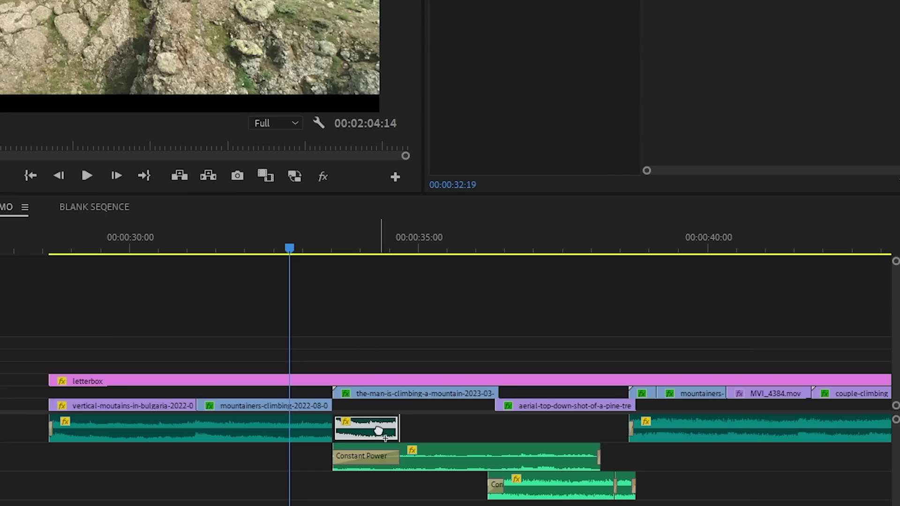
left_click_drag(76, 146, 378, 428)
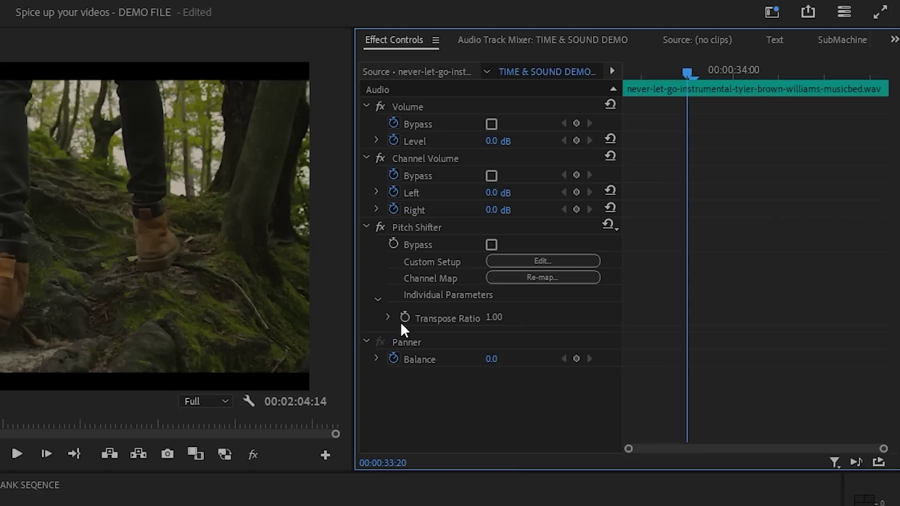
left_click(387, 318)
left_click(405, 317)
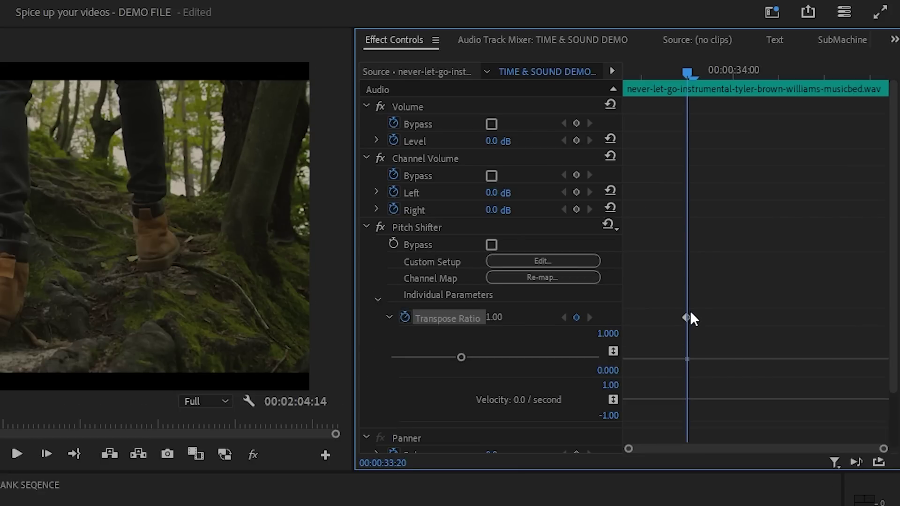
left_click_drag(690, 319, 601, 318)
left_click_drag(460, 358, 327, 362)
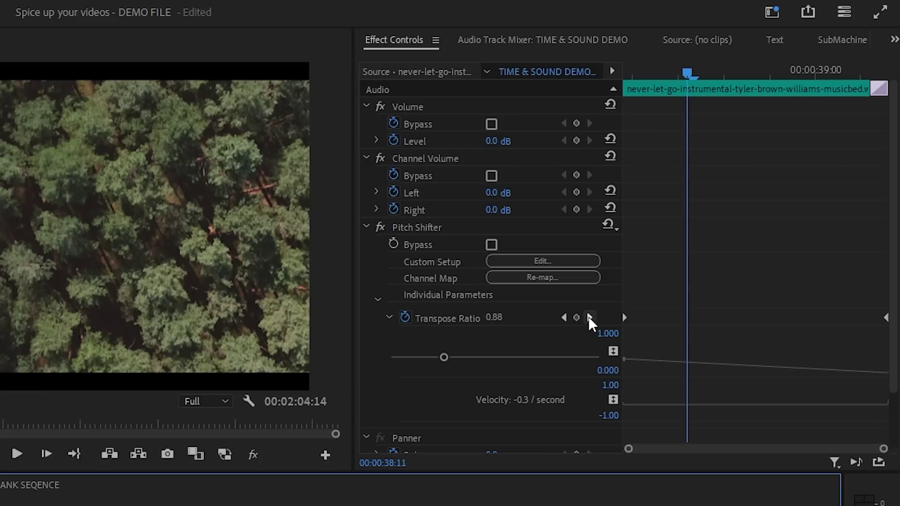
Jump to the next Transpose Ratio keyframe on the music clip.
left_click(590, 318)
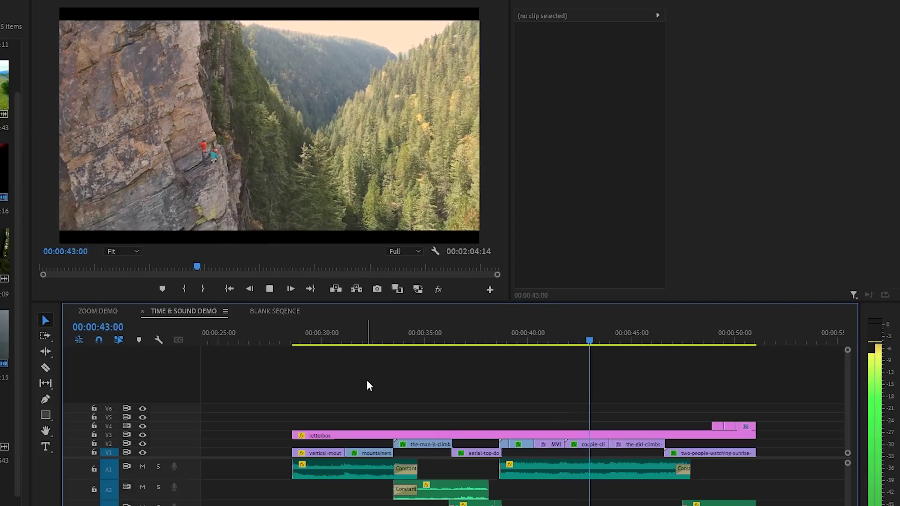
Cut a short music section, give its Parametric Equalizer the Old Time Radio preset, and play it.
key("space")
key("=")
key("c")
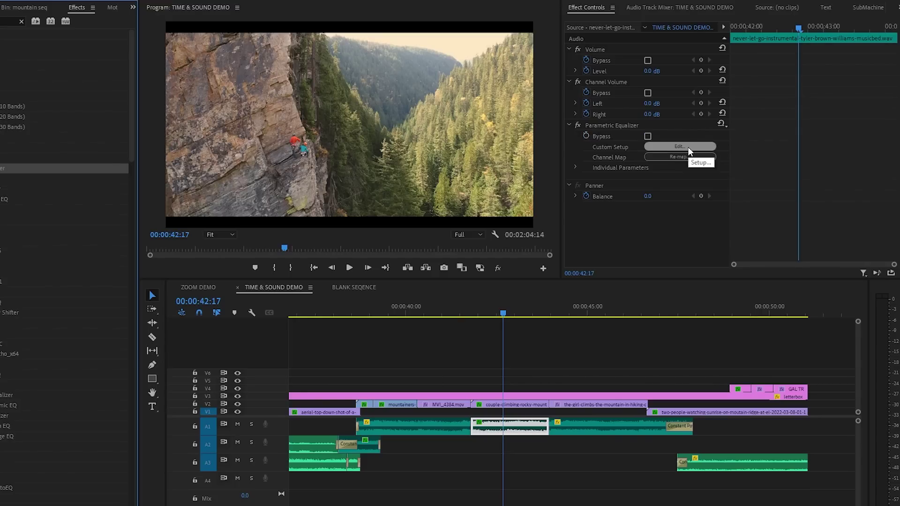
left_click(692, 146)
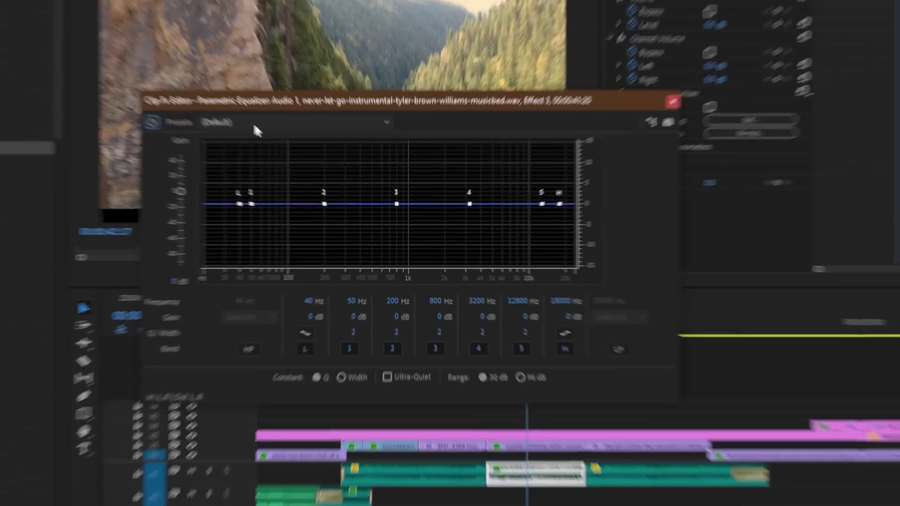
left_click(256, 126)
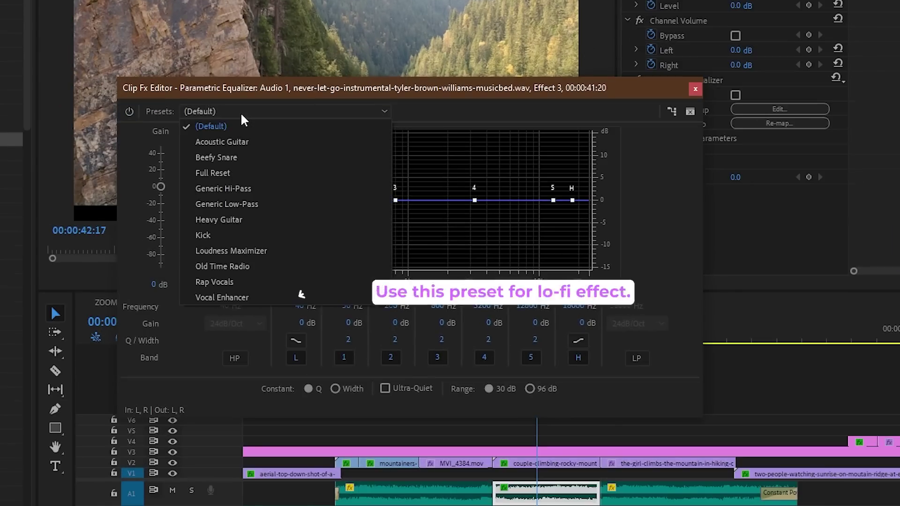
left_click(244, 267)
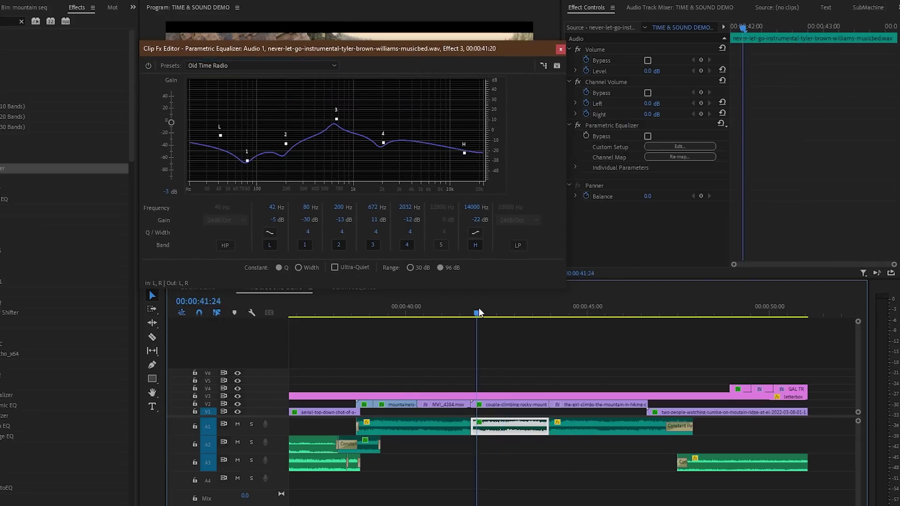
key("space")
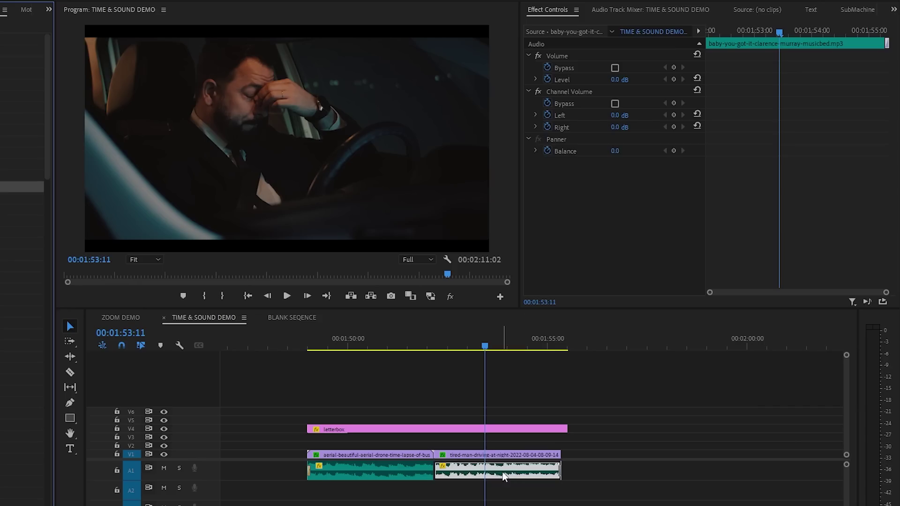
Enable the low-pass band in the Baby You Got It clip's Parametric Equalizer.
left_click(644, 163)
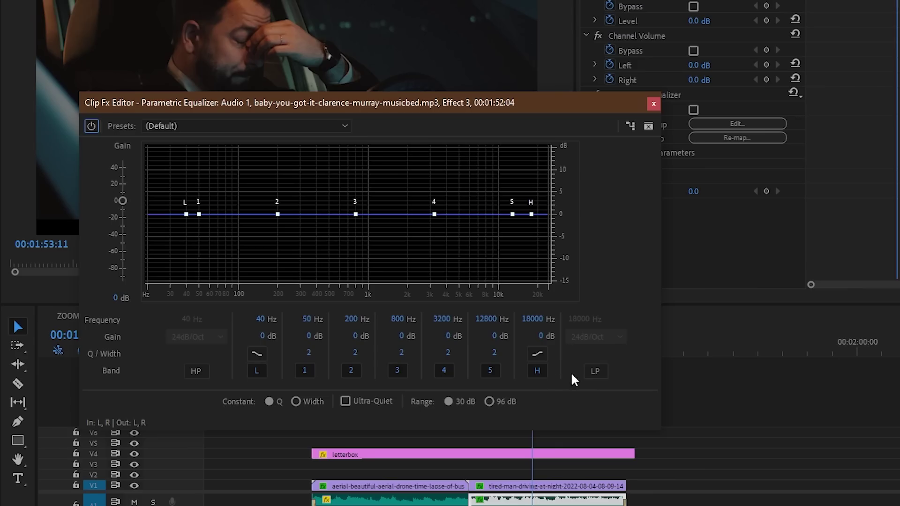
left_click(535, 361)
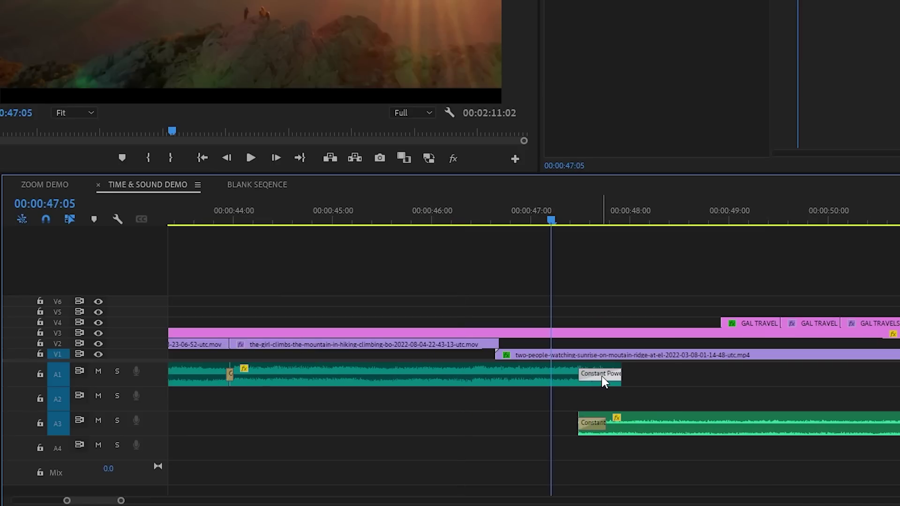
Delete the A1 crossfade, apply Studio Reverb to the short A1 tail clip, and preview it.
key("Delete")
left_click(587, 376)
type("reverb")
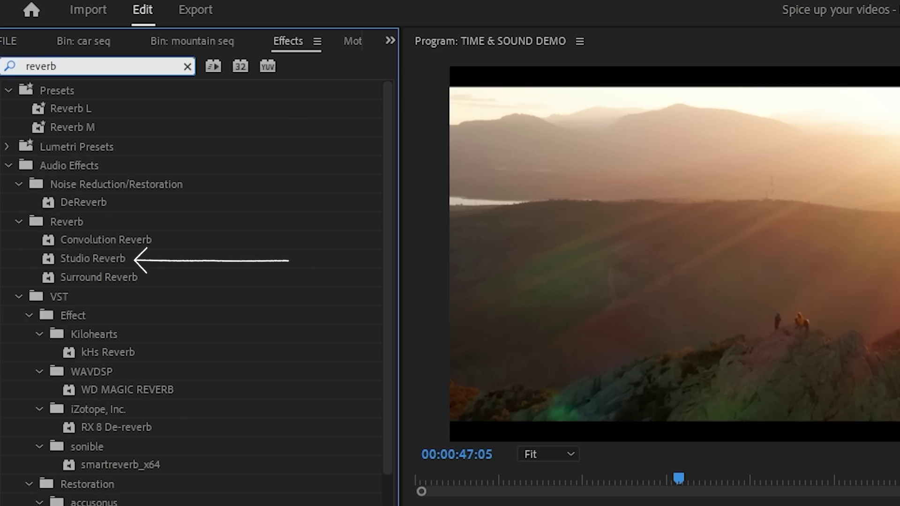
left_click_drag(95, 263, 601, 429)
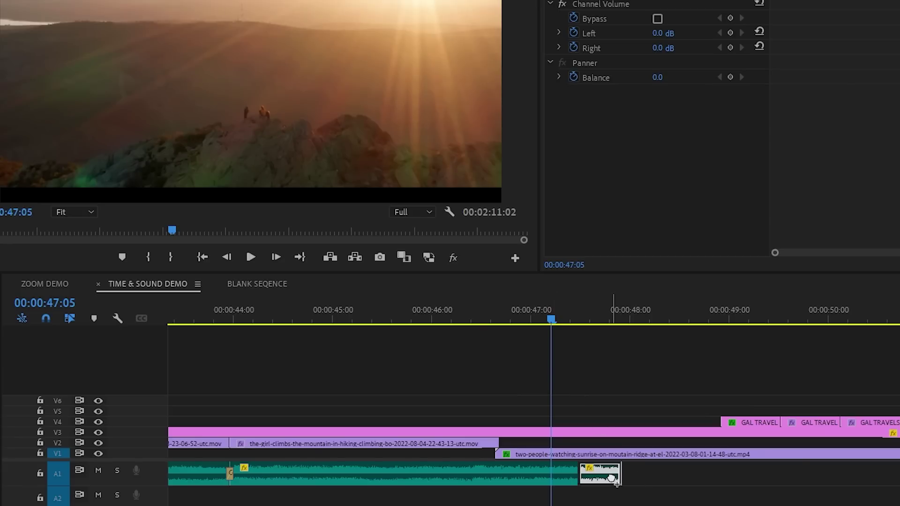
left_click_drag(612, 478, 610, 476)
key("space")
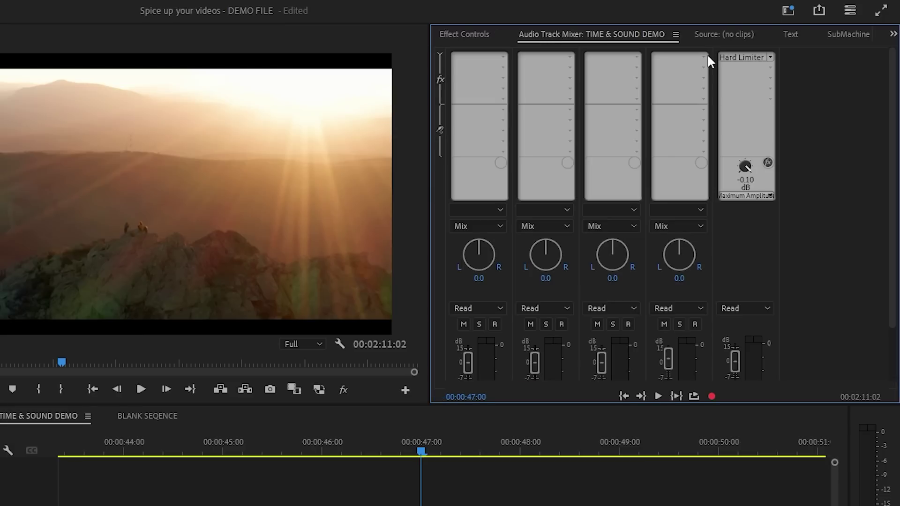
Add Studio Reverb to track 4 with the Swirly Reverb preset, raising Room Size, Width and Wet.
left_click(705, 55)
mouse_move(708, 173)
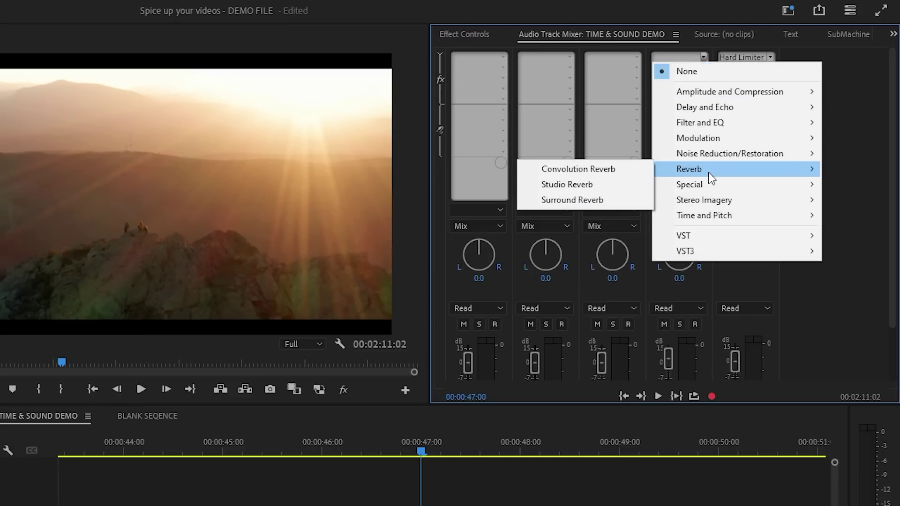
left_click(586, 186)
left_click(229, 239)
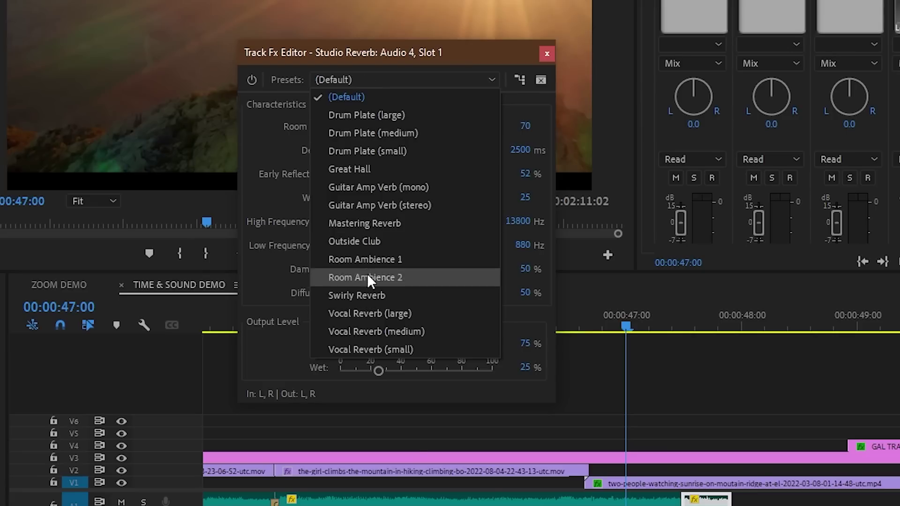
left_click(371, 295)
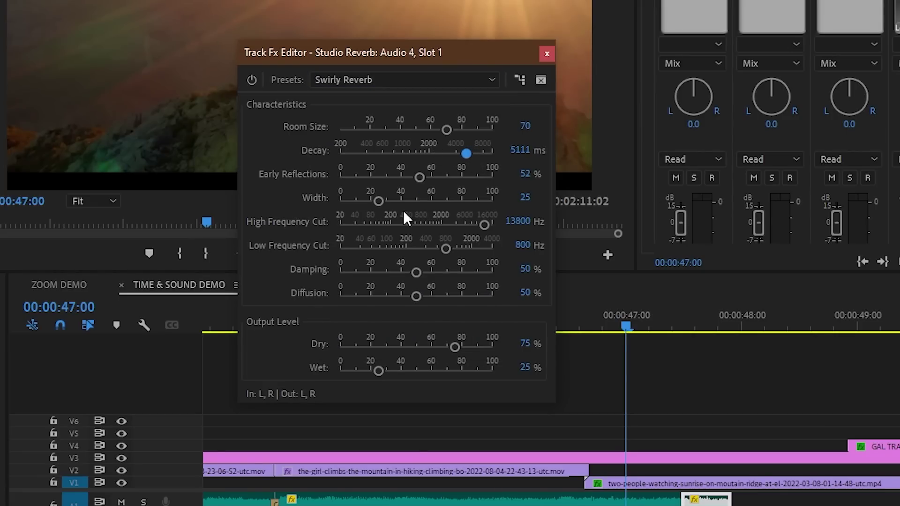
left_click_drag(447, 129, 461, 129)
left_click_drag(379, 200, 436, 201)
left_click_drag(378, 371, 444, 367)
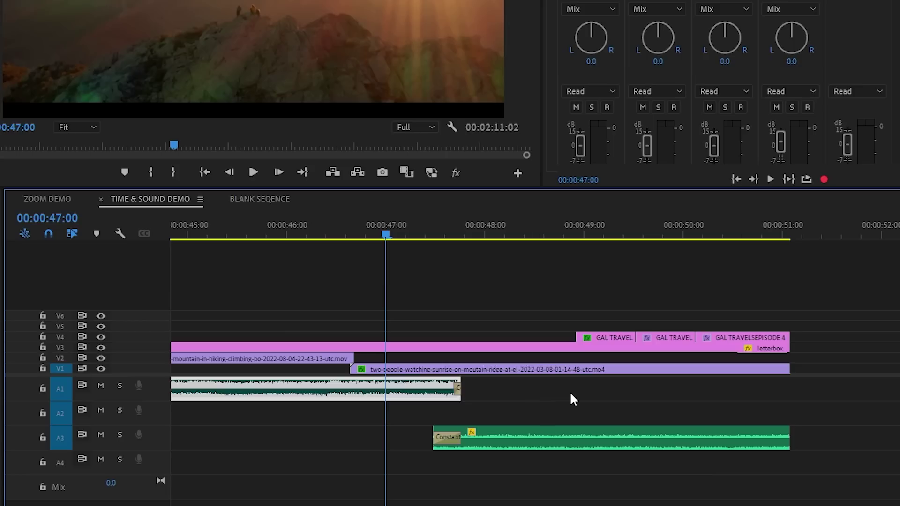
key("c")
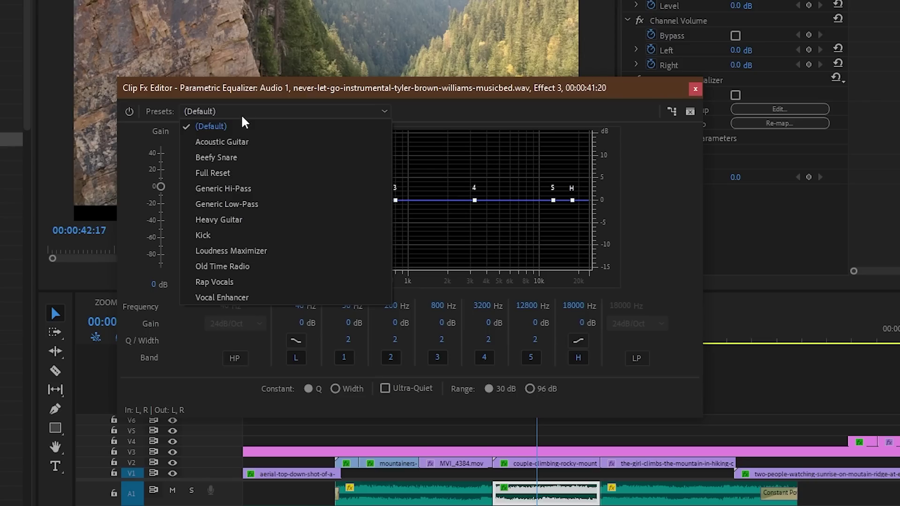
Apply the Old Time Radio preset to the equalizer.
left_click(245, 263)
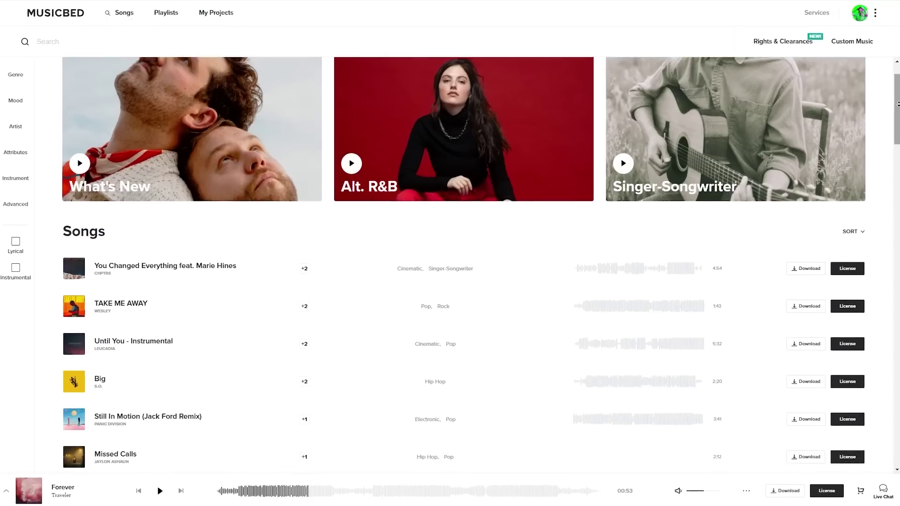
Scroll down Musicbed's Songs catalogue list.
scroll(451, 281, "down", 5)
scroll(450, 263, "down", 8)
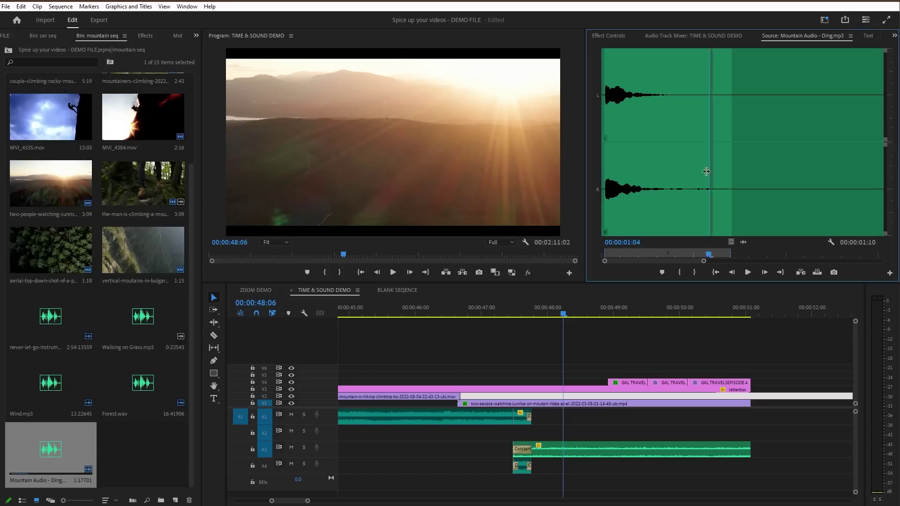
Return the Mountain Audio - Ding.mp3 preview to its start.
key("Home")
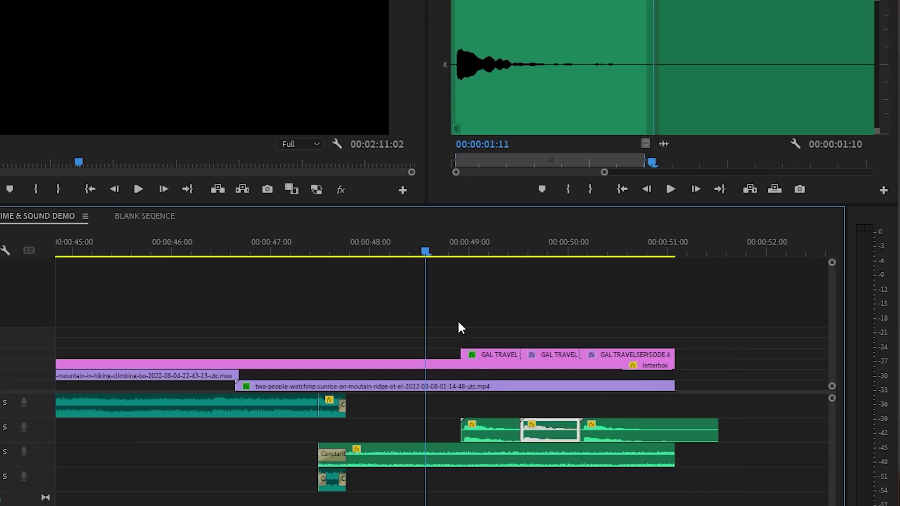
Set the first Ding clip on A2 to 50% speed without maintaining pitch.
left_click(488, 435)
key("ctrl+r")
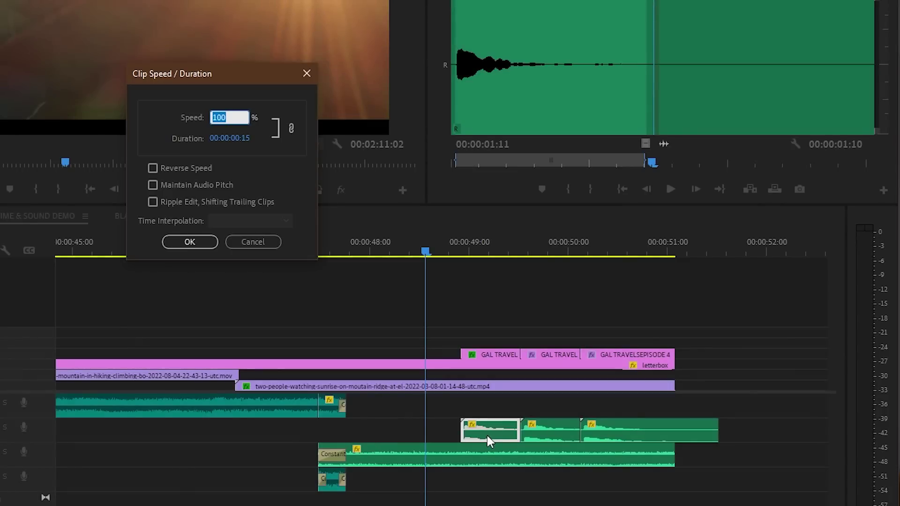
type("50")
key("Return")
left_click(554, 436)
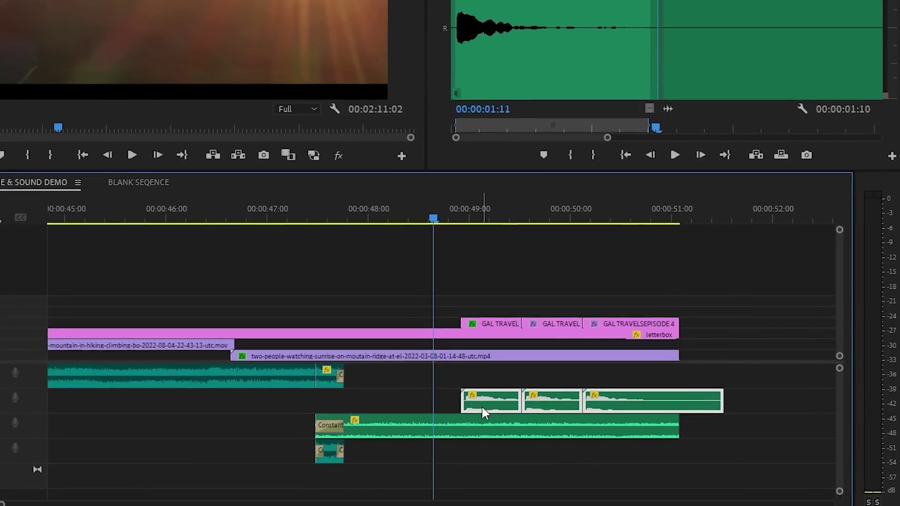
Alt-drag copies of the three Ding clips from A2 onto A4, offset slightly later.
left_click_drag(486, 412, 607, 455)
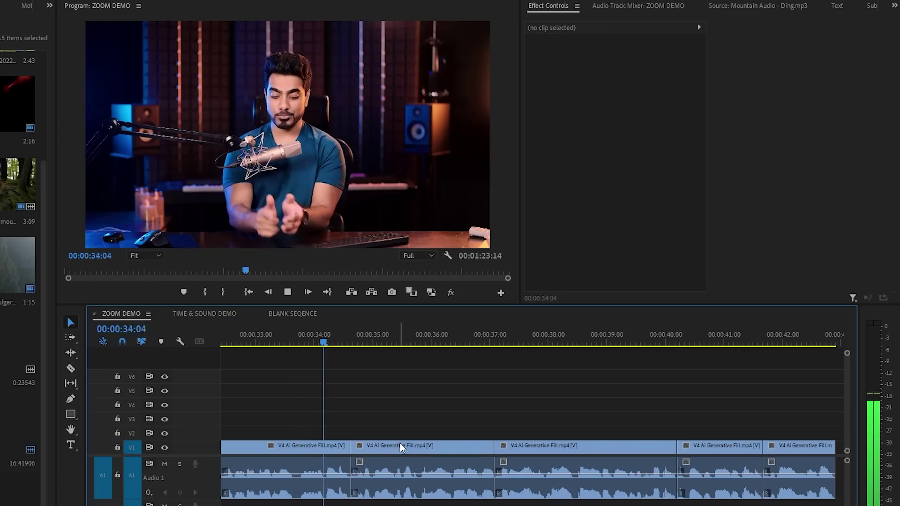
Punch in the interview clip to Scale 125 with Position Y 610.
left_click(400, 445)
key("space")
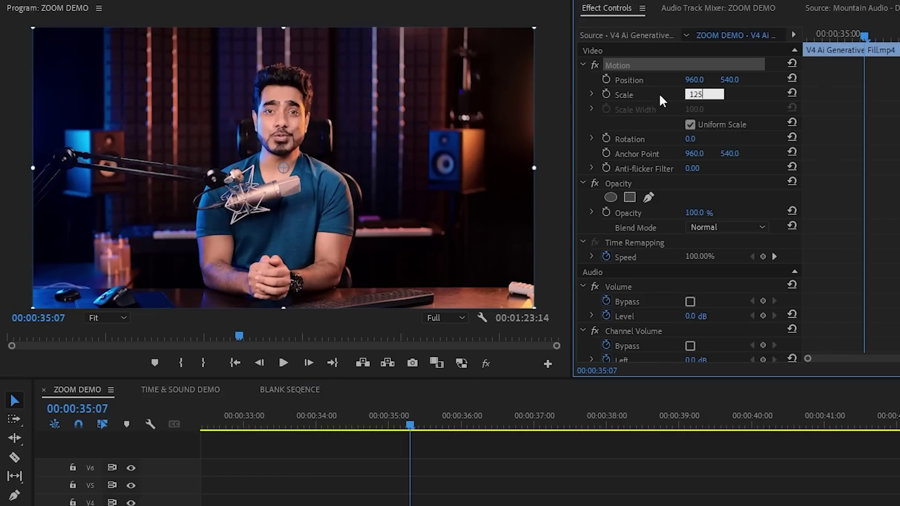
type("125")
key("Return")
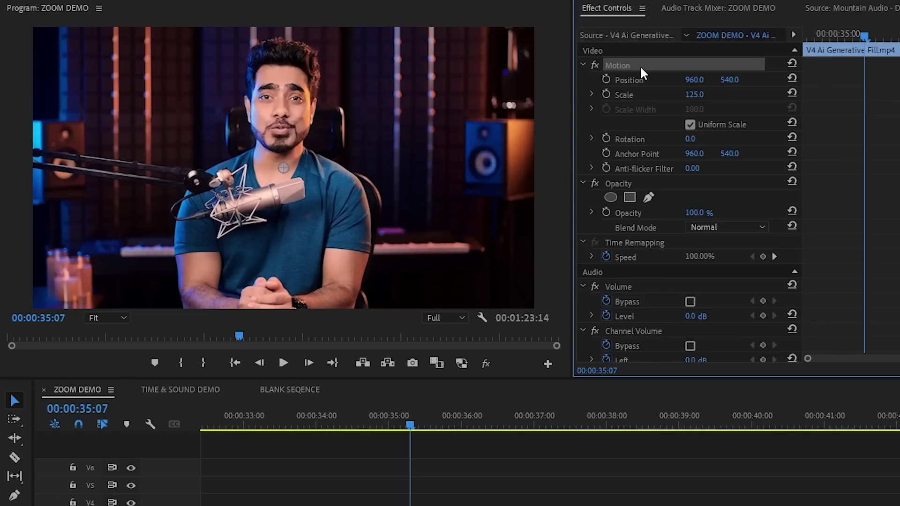
left_click_drag(487, 79, 487, 100)
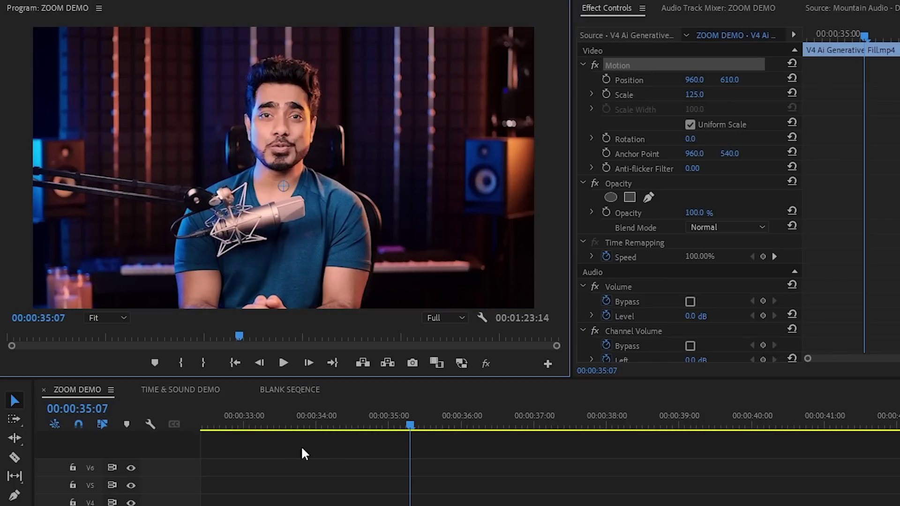
Preview the punch-in, then start Position and Scale keyframes on the later cut at 38:12.
left_click(241, 425)
key("space")
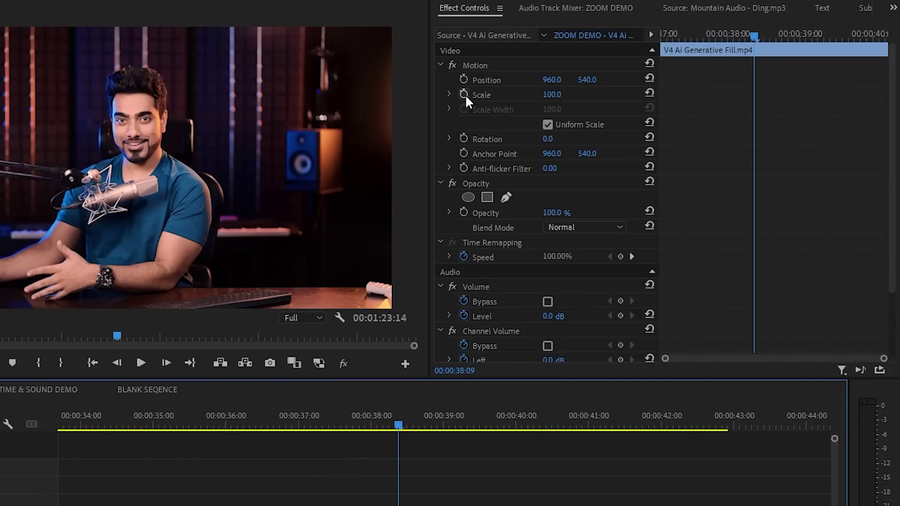
left_click(606, 95)
left_click(650, 76)
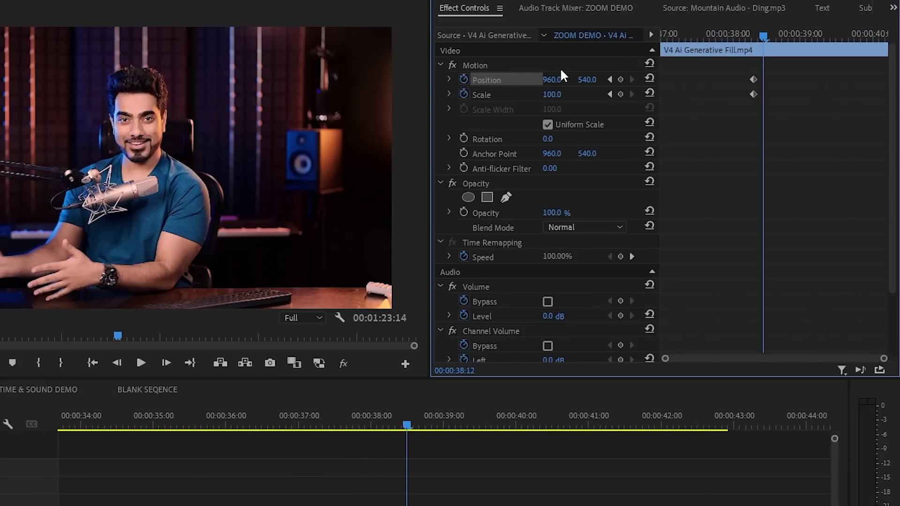
Add a Scale 130 keyframe just after 38:12 and preview the zoom.
left_click(563, 93)
type("13")
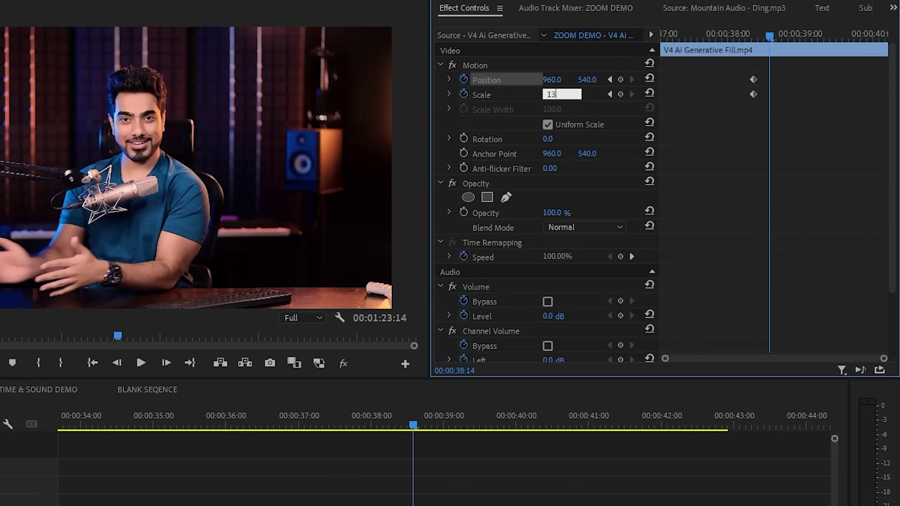
type("0")
key("Return")
key("space")
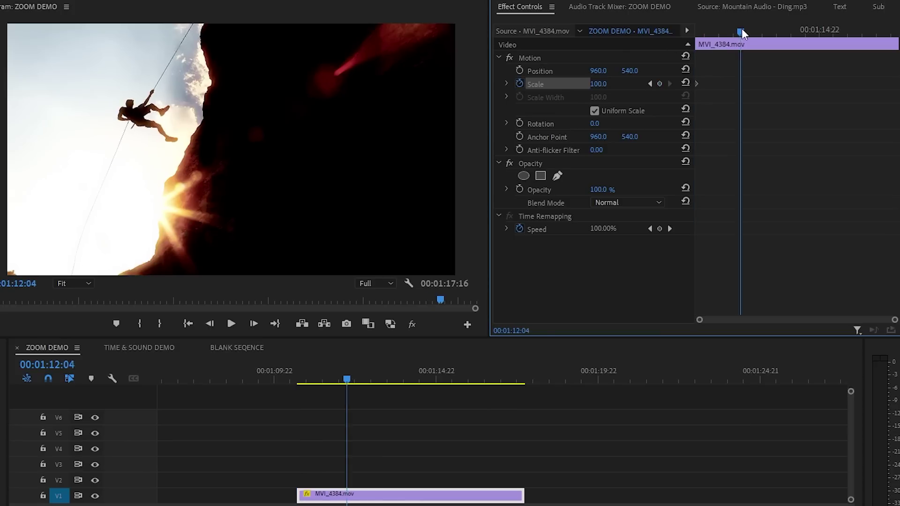
Add a 110 Scale keyframe on MVI_4384.mov, move it earlier, then change it to 125.
type("110")
key("Return")
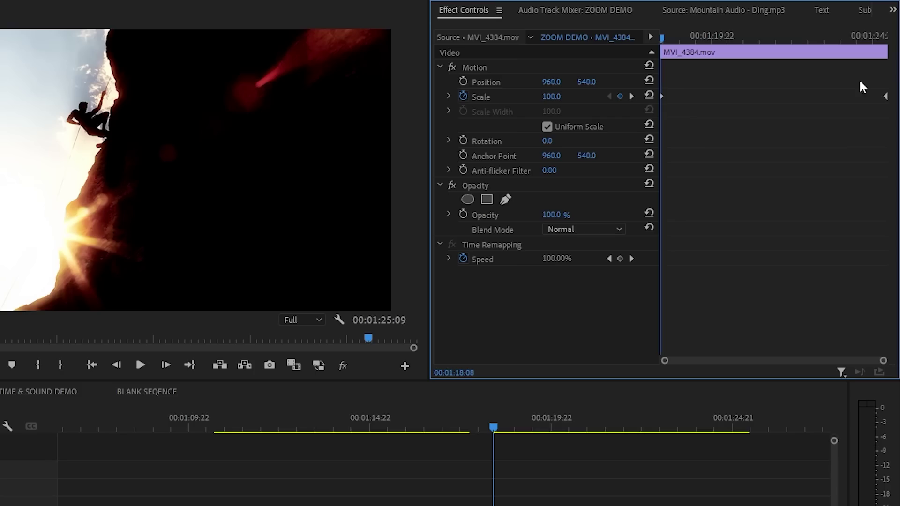
left_click_drag(789, 97, 738, 97)
left_click(556, 99)
type("125")
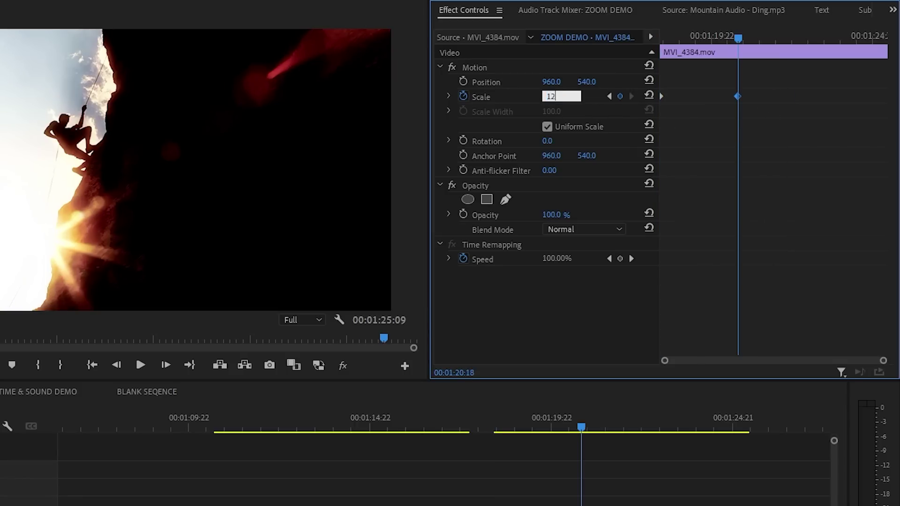